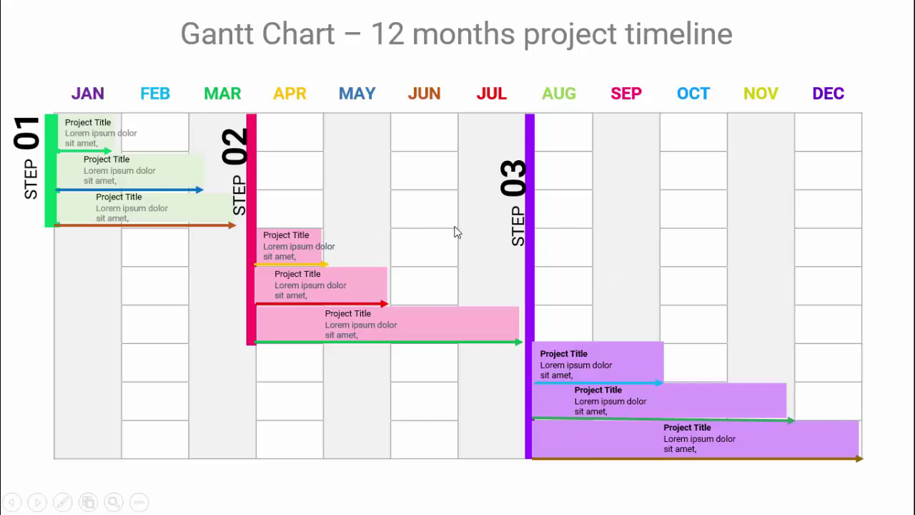
- Go to blank slide 3 and open the Insert Table dialog from Insert > Table
left_click(894, 226)
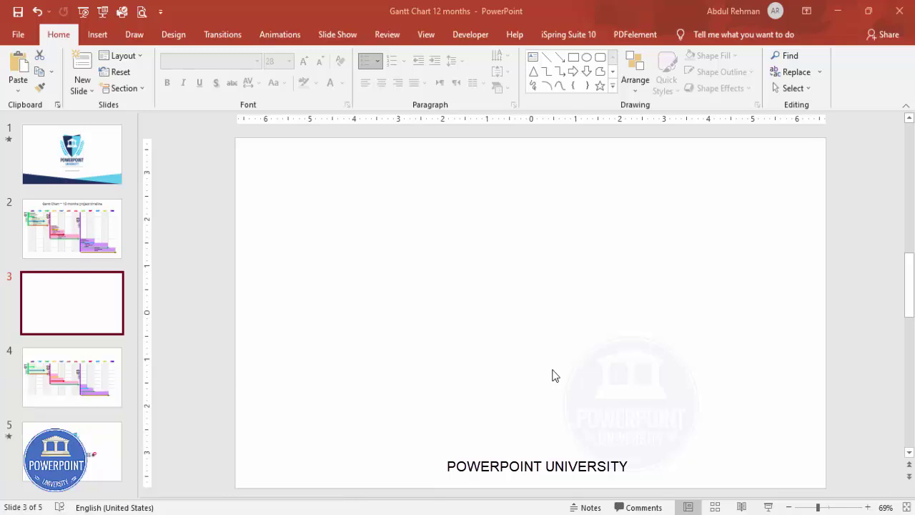
left_click(98, 36)
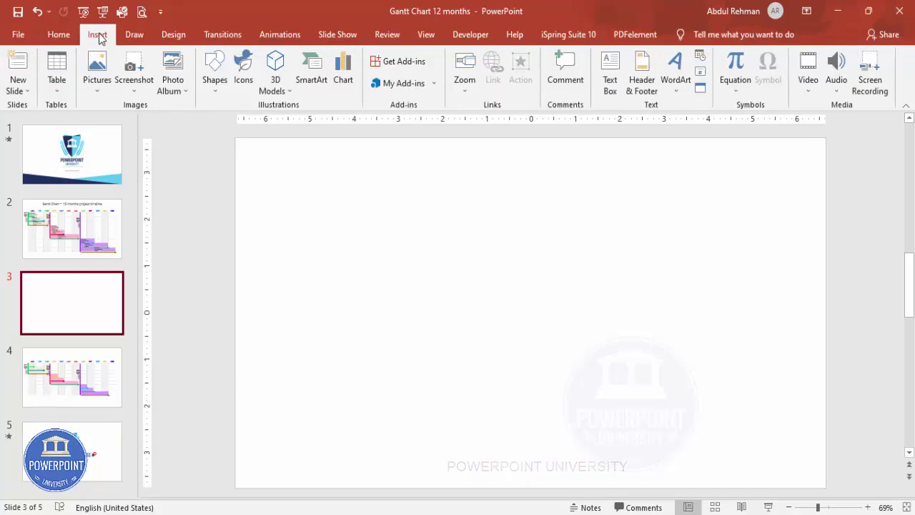
left_click(57, 84)
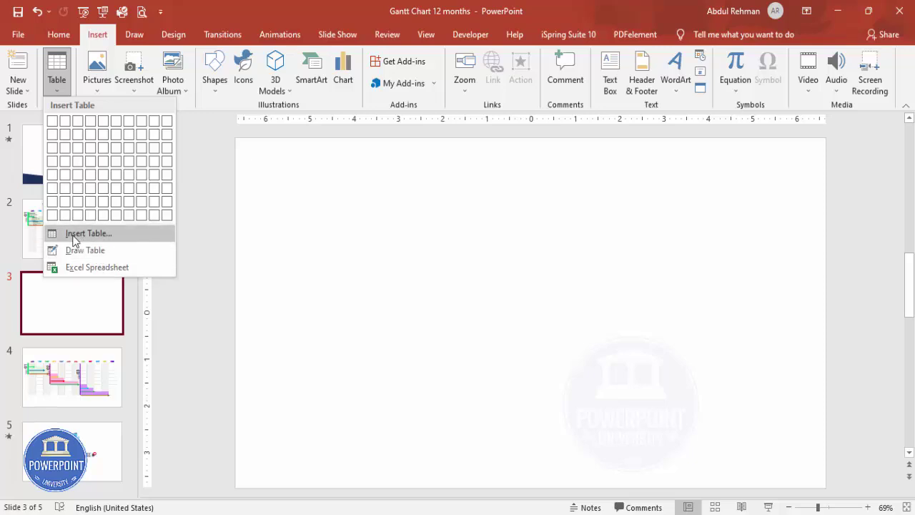
left_click(111, 236)
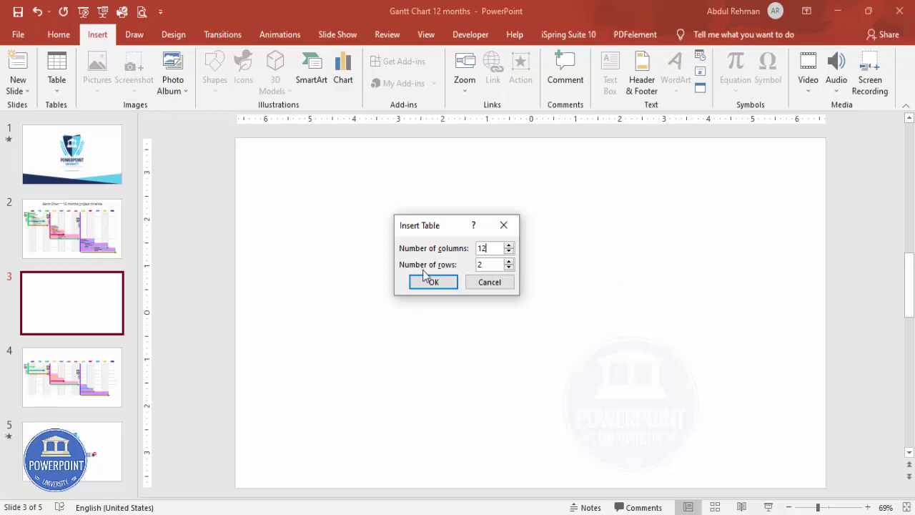
- Insert a table with 12 columns and 10 rows on slide 3
key("Tab")
type("1")
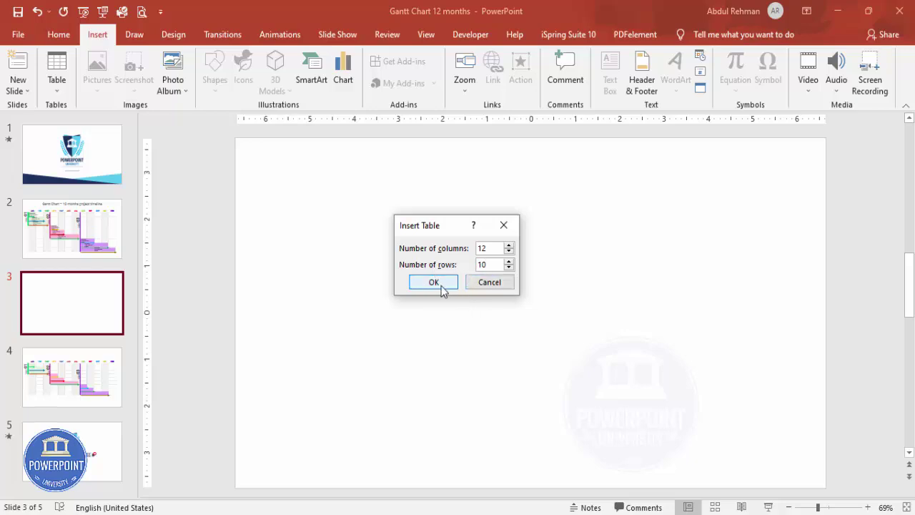
left_click(438, 282)
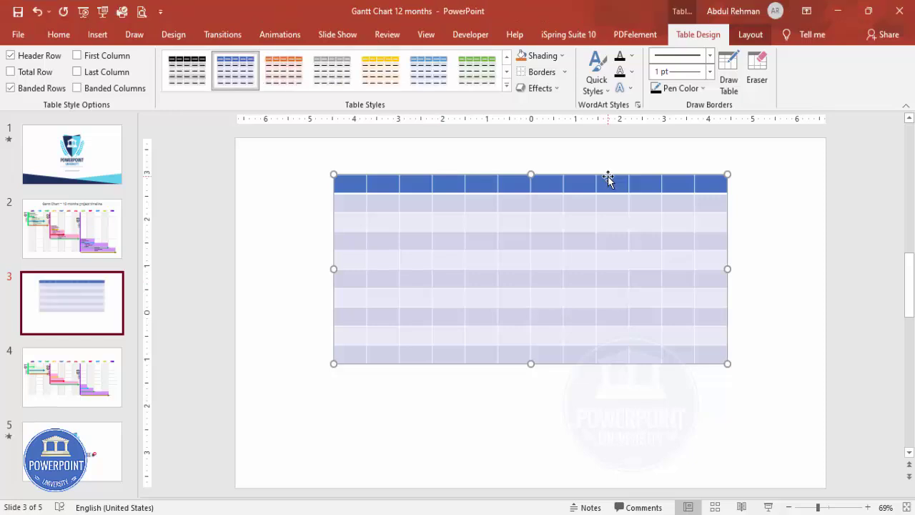
- Move the table left and down, stretch it wider and taller, and select all its cells
left_click_drag(608, 179, 540, 208)
left_click_drag(659, 301, 802, 300)
left_click_drag(533, 393, 537, 458)
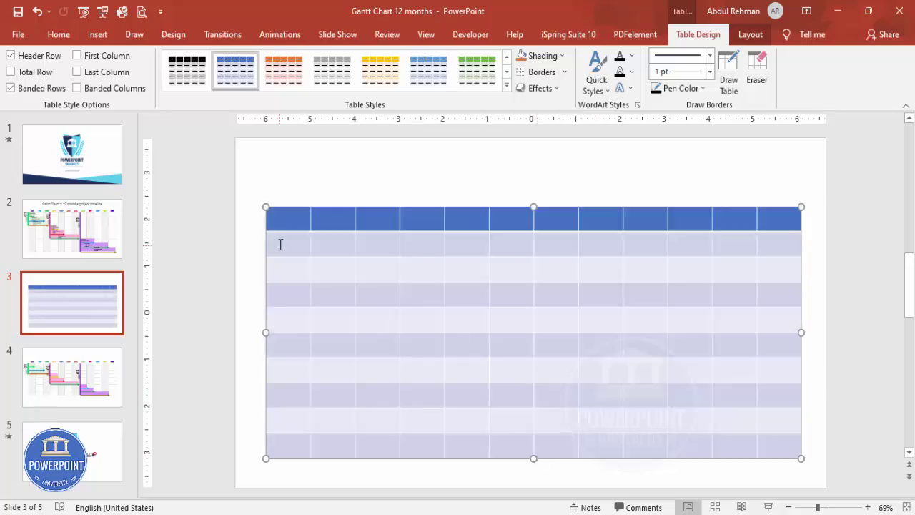
left_click_drag(300, 222, 767, 441)
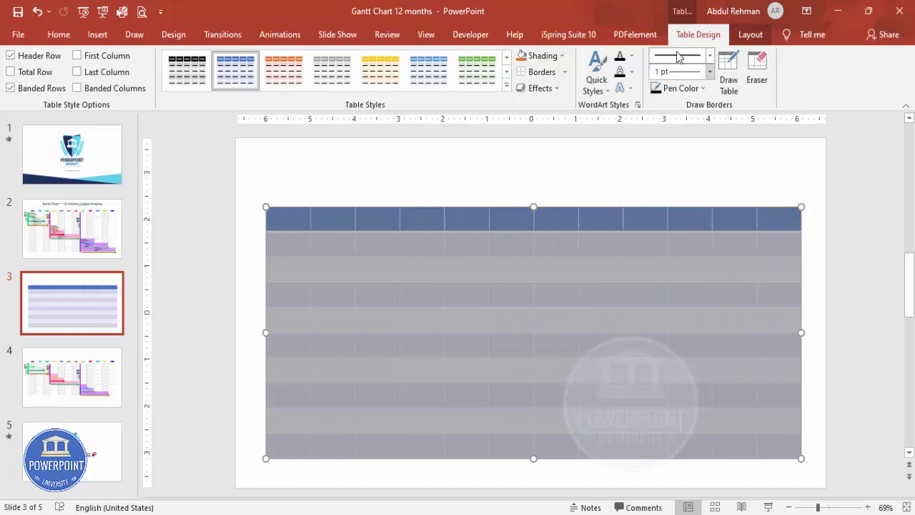
- Turn off the table's Header Row and Banded Rows styling
left_click(10, 88)
left_click(10, 88)
left_click(12, 57)
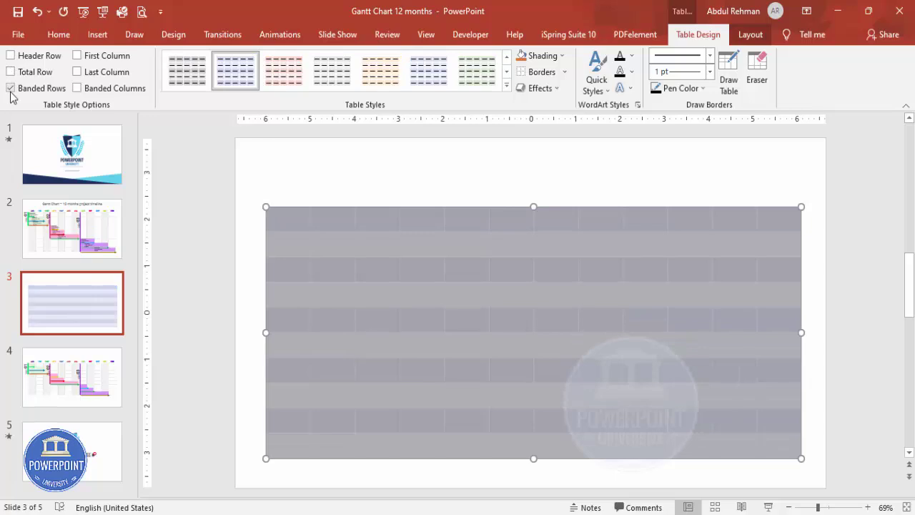
left_click(10, 88)
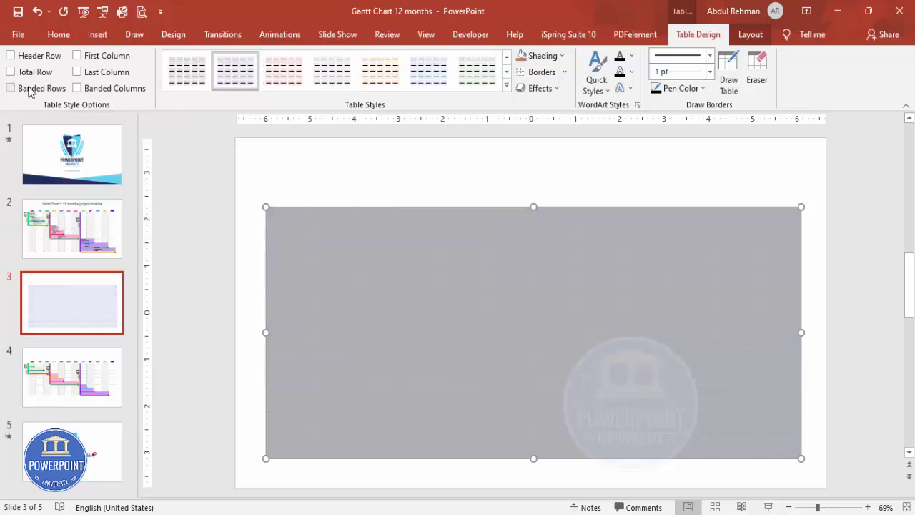
left_click(731, 195)
left_click_drag(287, 222, 790, 455)
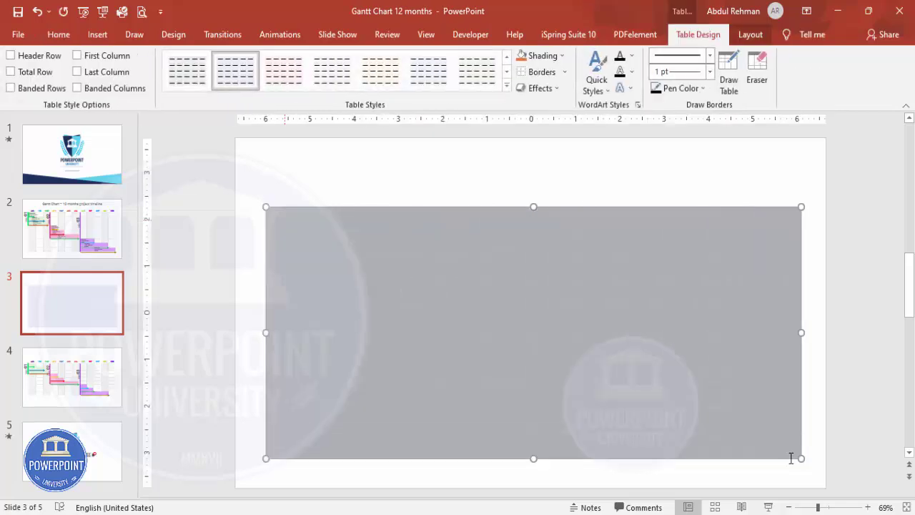
- Fill every table cell with white shading
left_click(566, 58)
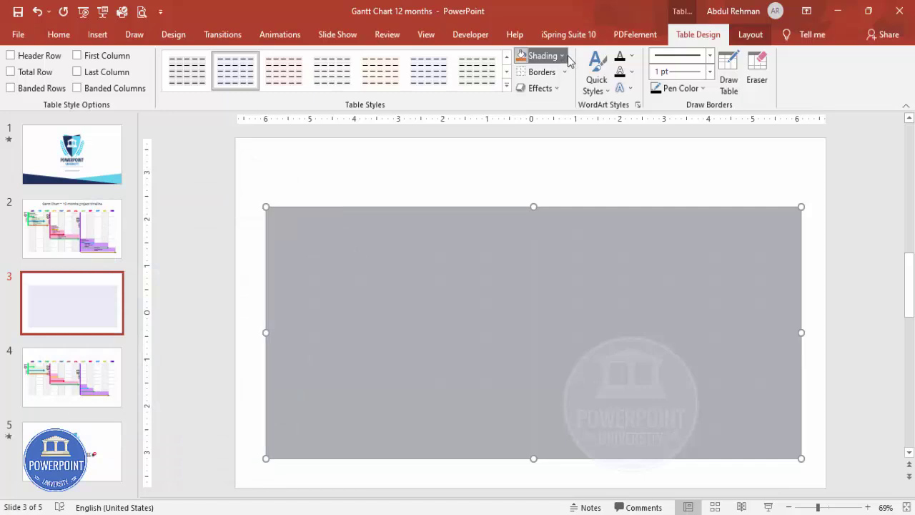
left_click(566, 61)
left_click(565, 58)
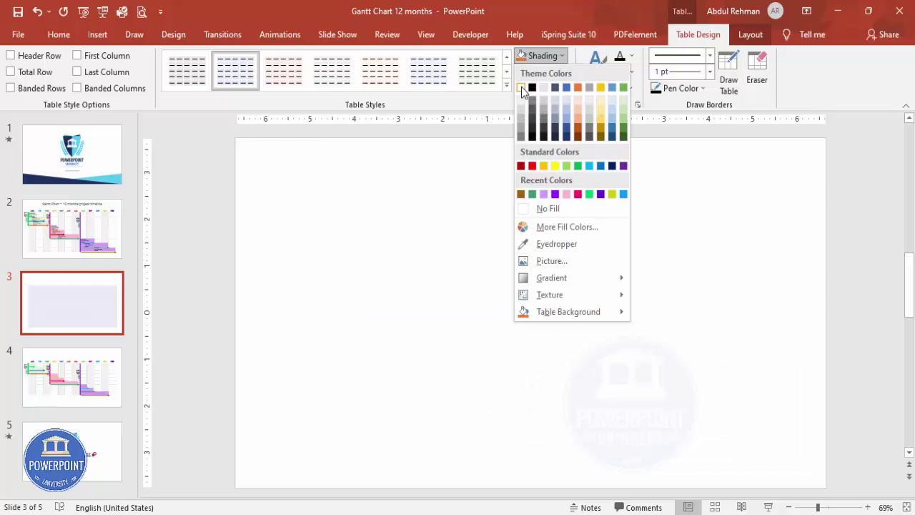
left_click(521, 87)
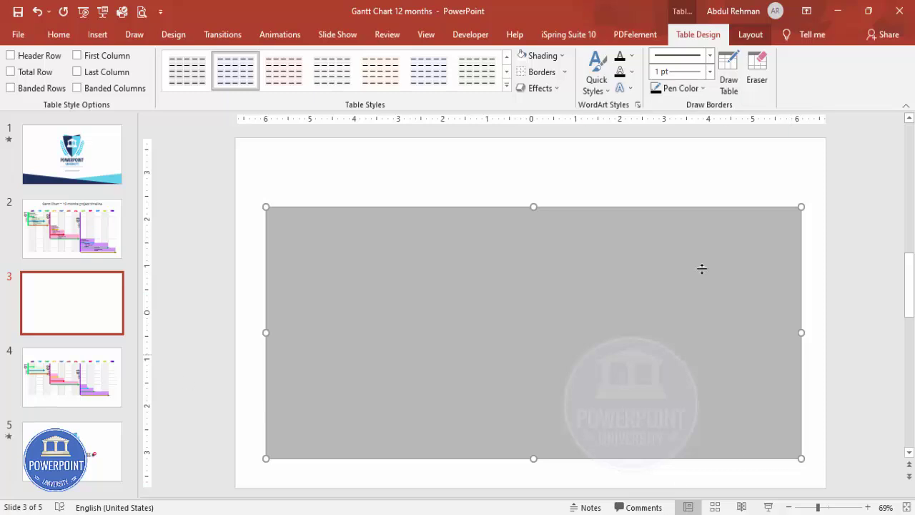
- Apply All Borders in White, Darker 50% grey to every cell
left_click(701, 90)
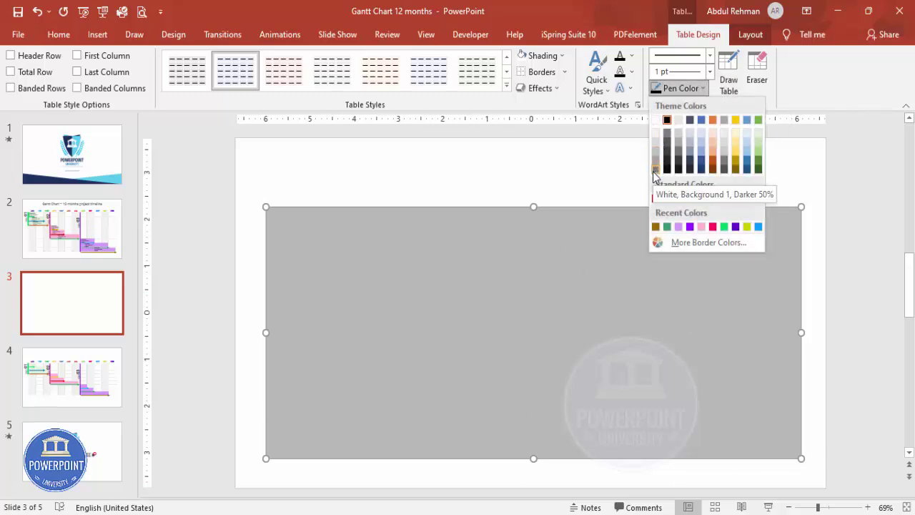
left_click(656, 163)
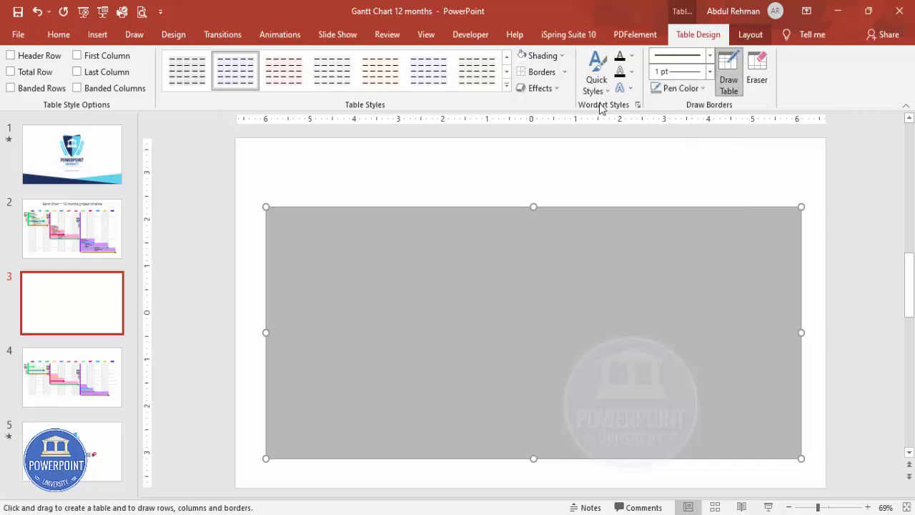
left_click(566, 73)
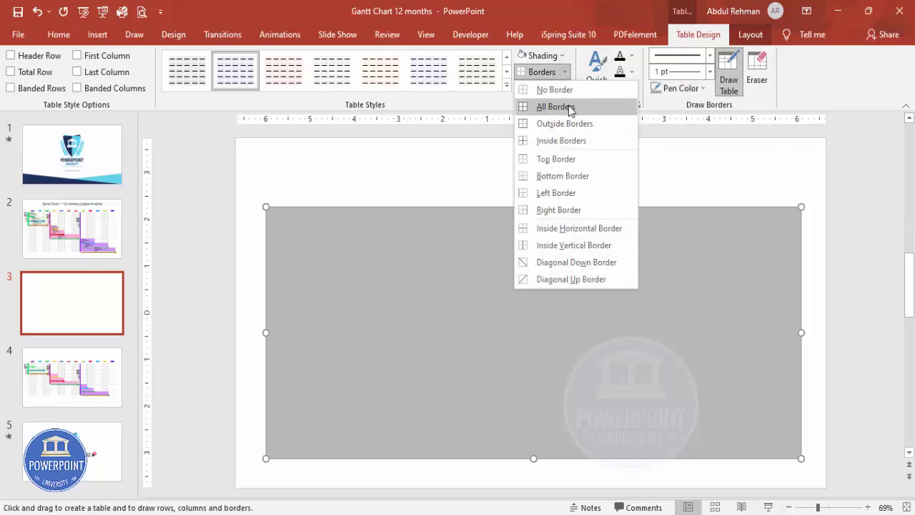
left_click(570, 108)
left_click(820, 204)
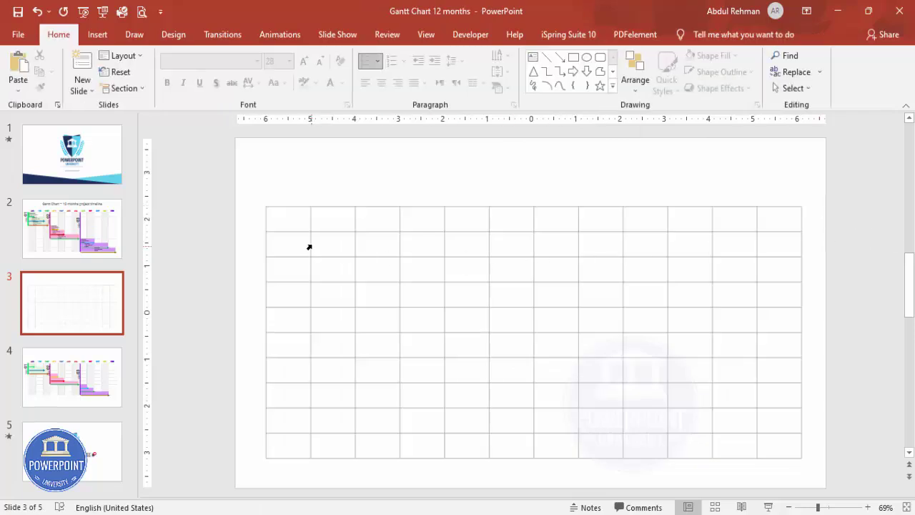
- Shade the first and third columns White, Darker 5%
left_click_drag(294, 220, 287, 448)
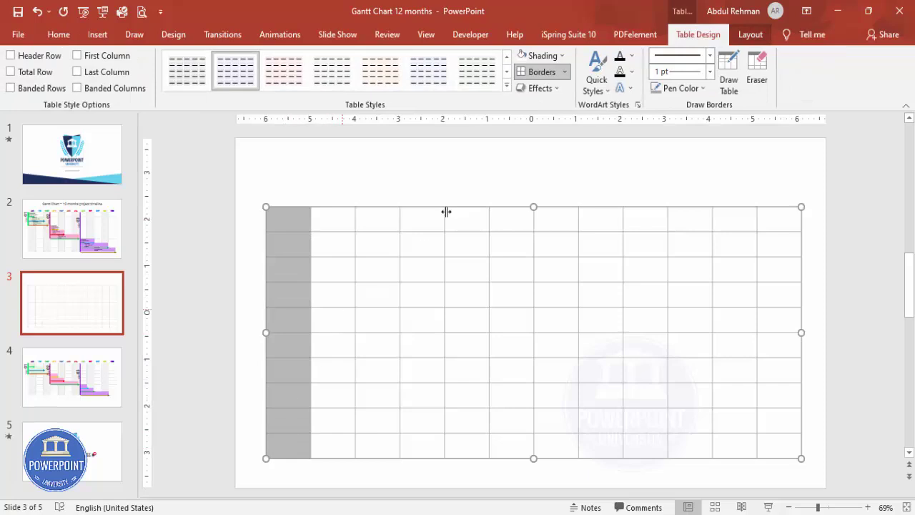
left_click(538, 55)
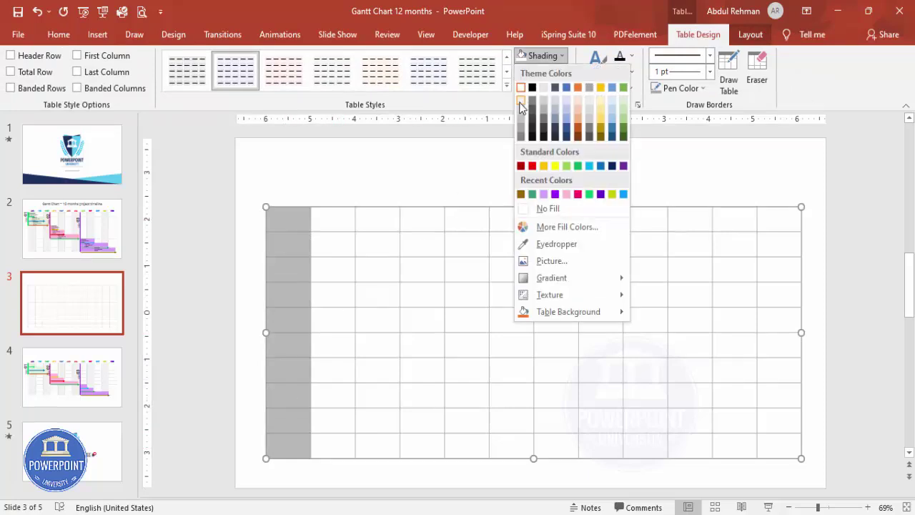
left_click(522, 100)
mouse_move(374, 209)
left_mouse_down()
mouse_move(381, 432)
mouse_move(386, 417)
left_mouse_up()
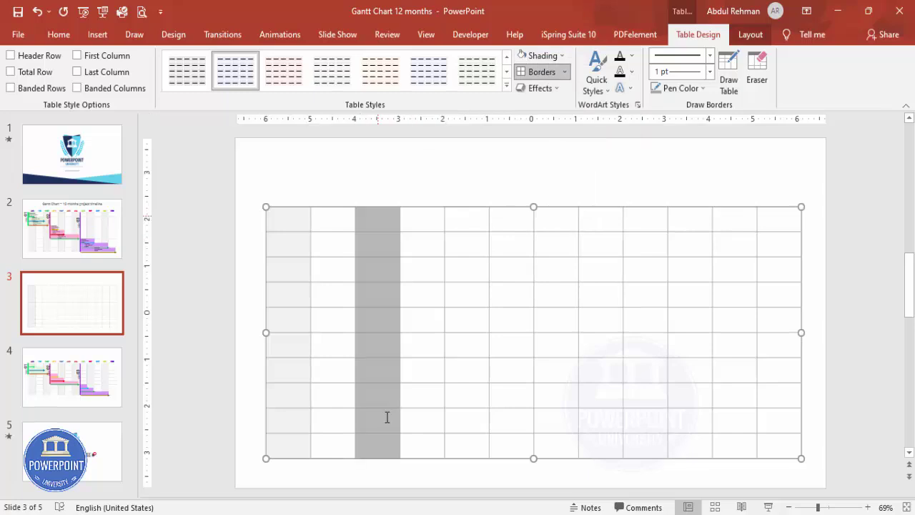
left_click(520, 55)
- Give the fifth, seventh, ninth and eleventh columns the same light grey shading
left_click_drag(475, 218, 472, 272)
left_click_drag(479, 343, 481, 456)
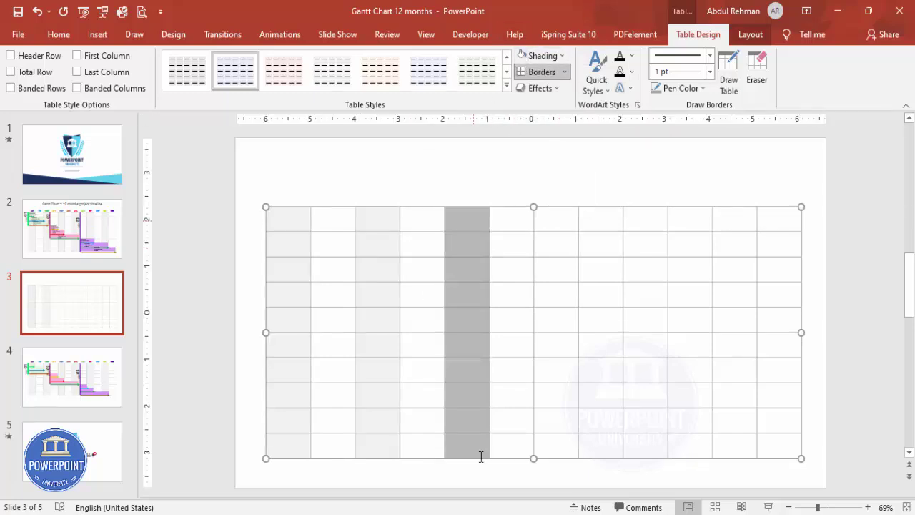
left_click_drag(569, 221, 560, 457)
left_click_drag(480, 223, 473, 455)
mouse_move(553, 226)
left_mouse_down()
mouse_move(571, 405)
mouse_move(565, 466)
left_mouse_up()
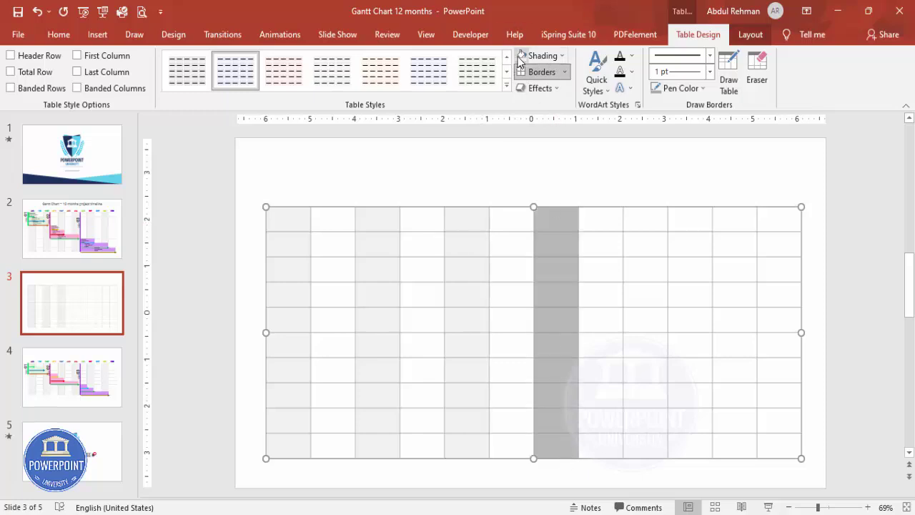
left_click_drag(627, 215, 647, 454)
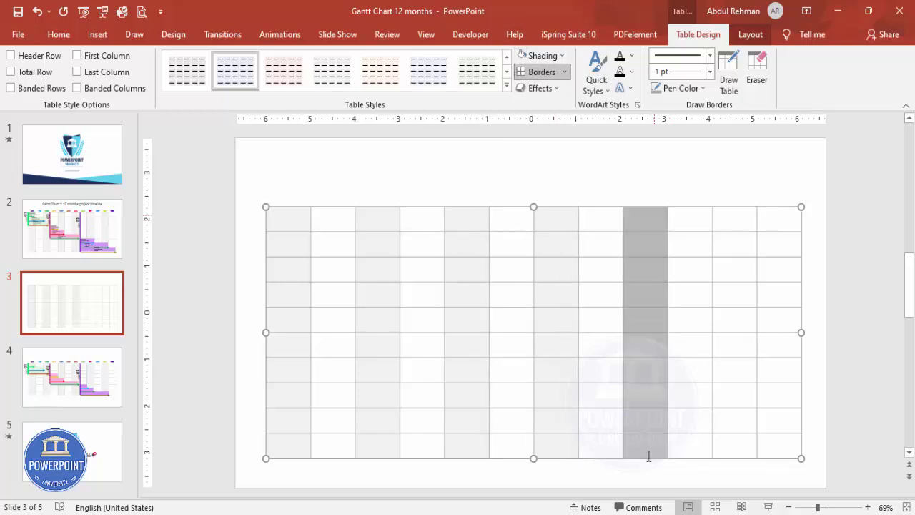
left_click(520, 58)
left_click_drag(754, 219, 740, 454)
left_click(521, 56)
left_click(748, 178)
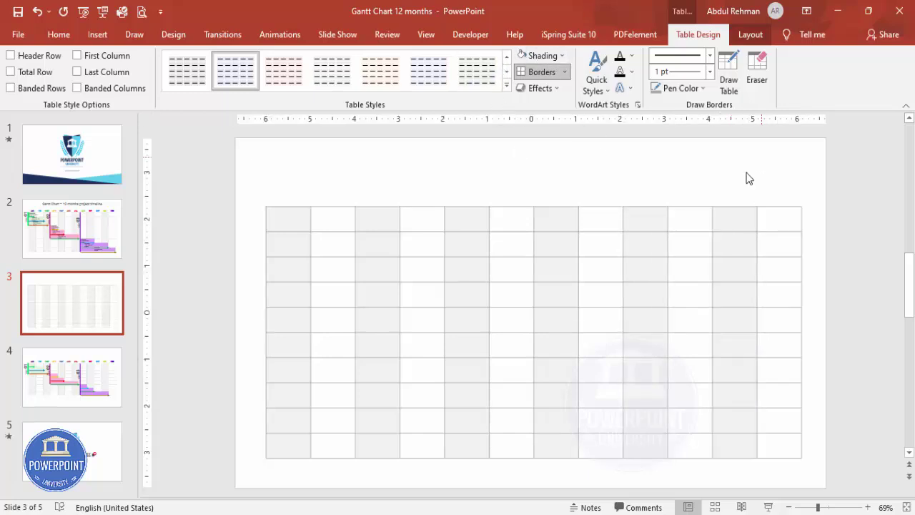
left_click_drag(793, 220, 291, 219)
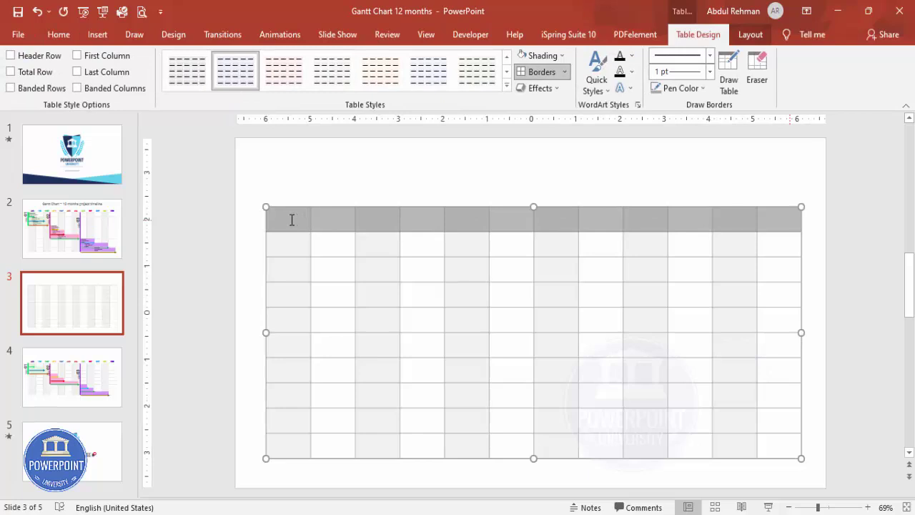
- Remove all borders from the top row and fill it with white
left_click(416, 182)
left_click_drag(301, 218, 786, 220)
left_click(565, 72)
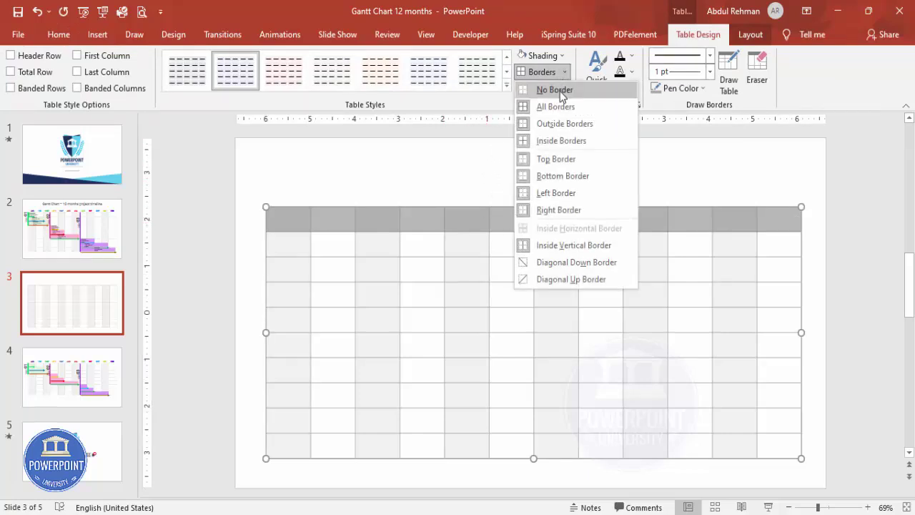
left_click(576, 91)
left_click(859, 263)
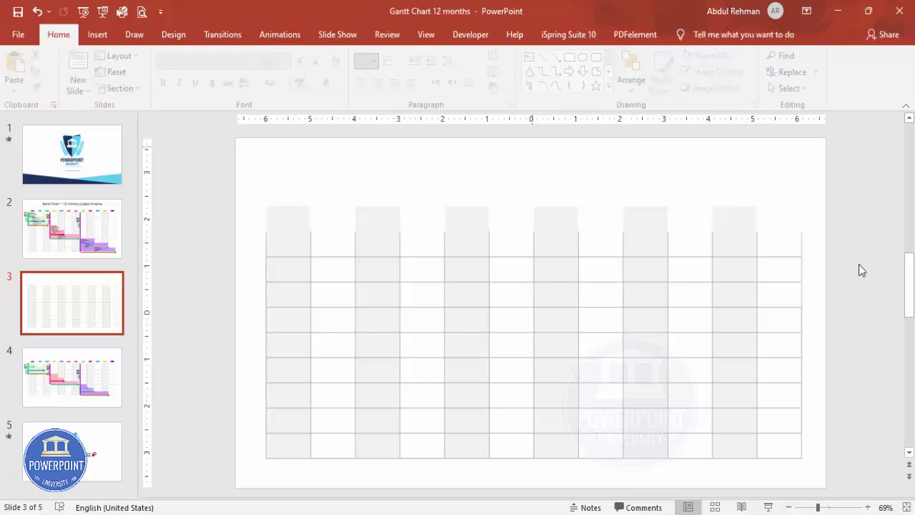
mouse_move(291, 223)
left_mouse_down()
mouse_move(486, 212)
mouse_move(820, 214)
left_mouse_up()
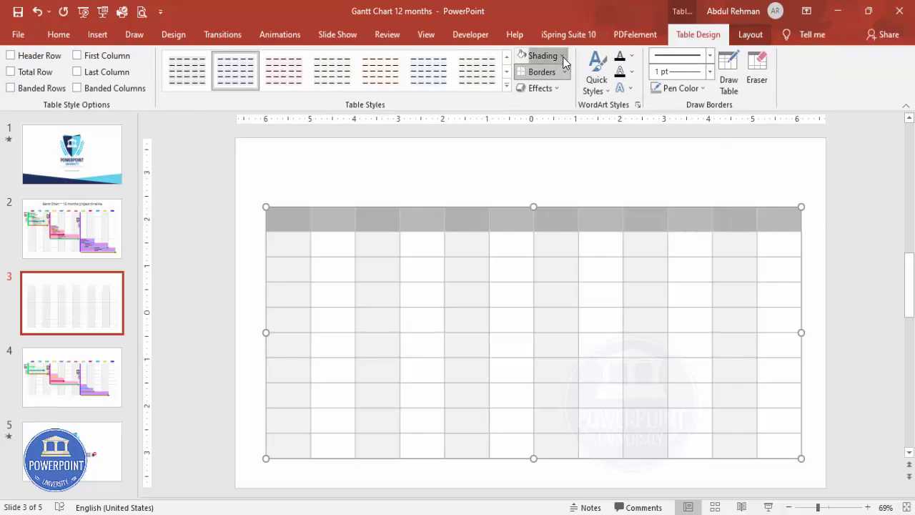
left_click(562, 56)
left_click(522, 84)
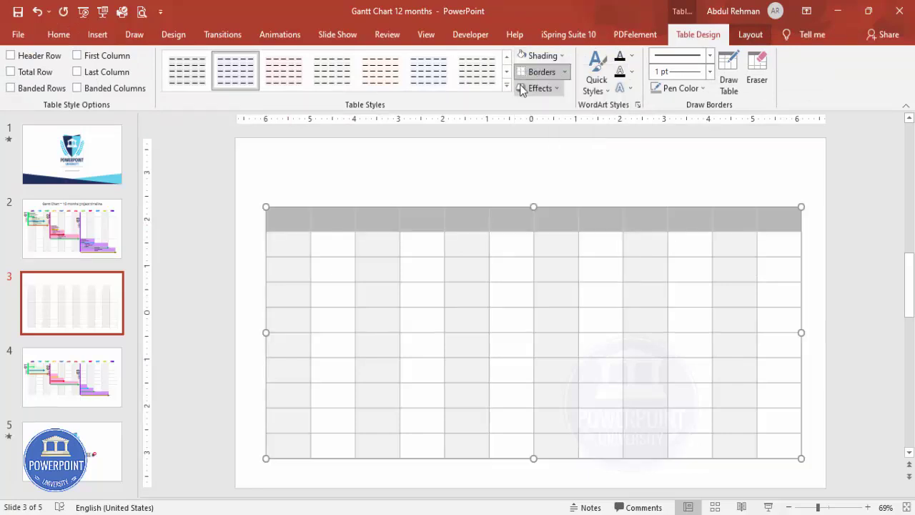
key("Escape")
key("Escape")
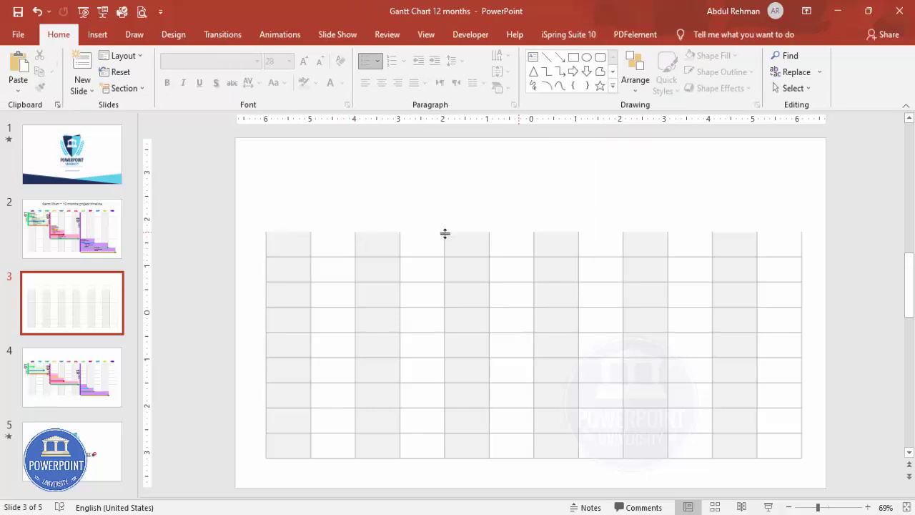
- Clear the header row's remaining cell borders
left_click_drag(293, 240, 791, 236)
left_click(536, 72)
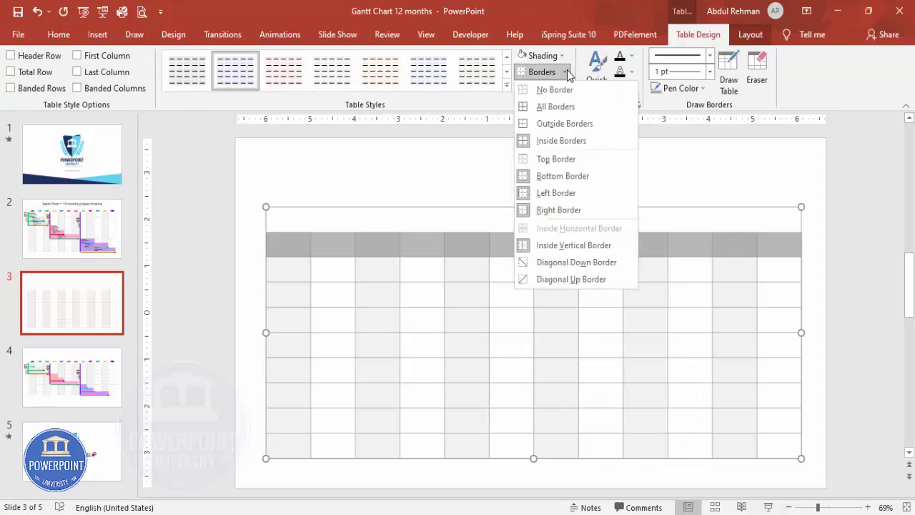
left_click(557, 159)
left_click(536, 170)
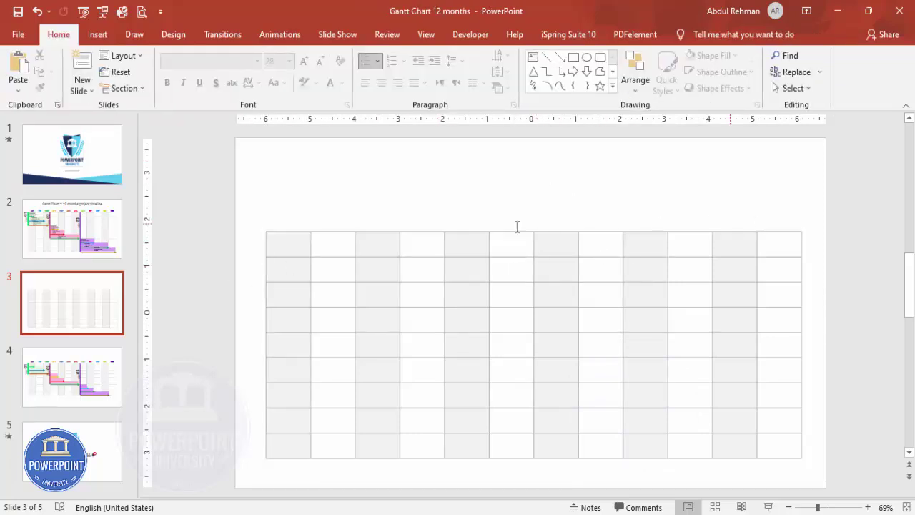
left_click_drag(285, 217, 761, 211)
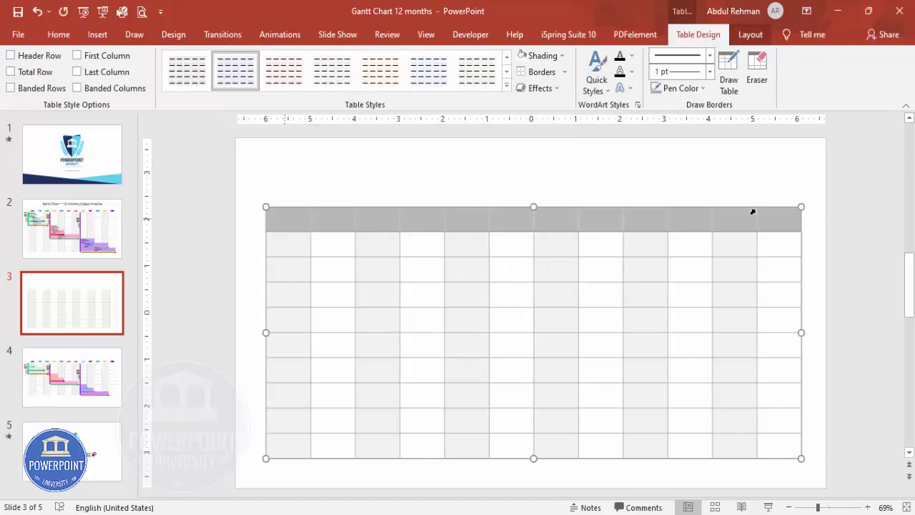
- Set the header row text to bold Roboto, centred horizontally and vertically
left_click(65, 36)
left_click(383, 84)
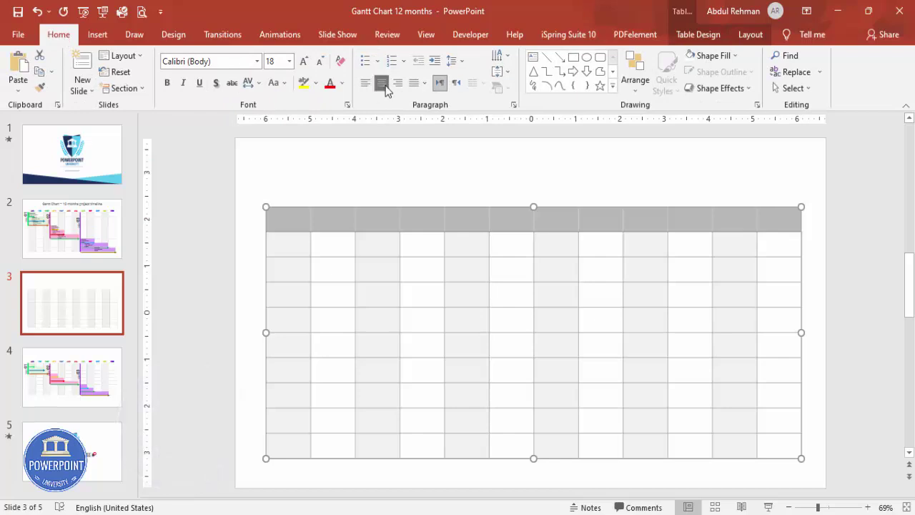
left_click(232, 62)
type("Roboto")
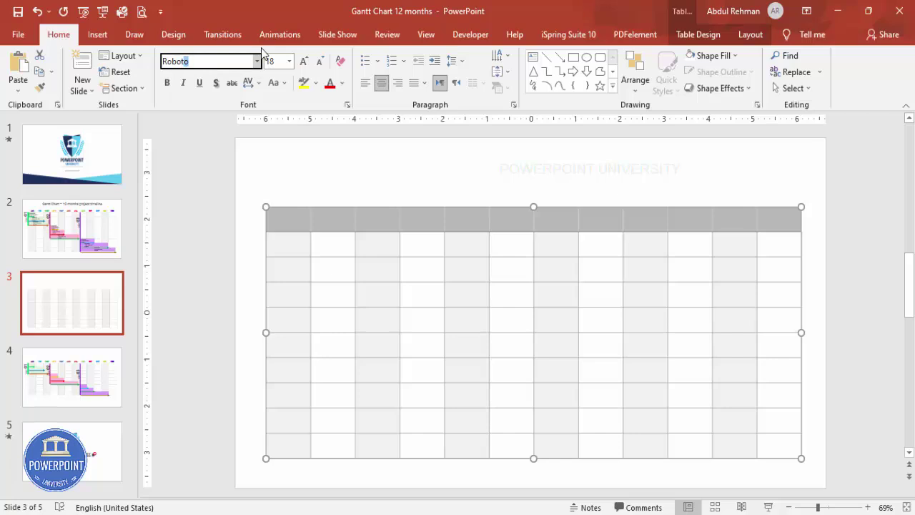
key("Return")
left_click(167, 83)
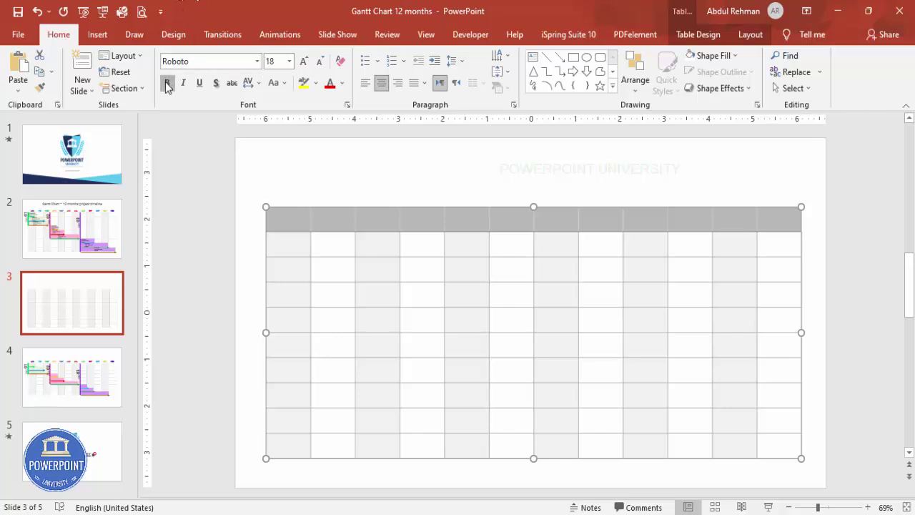
left_click(694, 36)
left_click(744, 35)
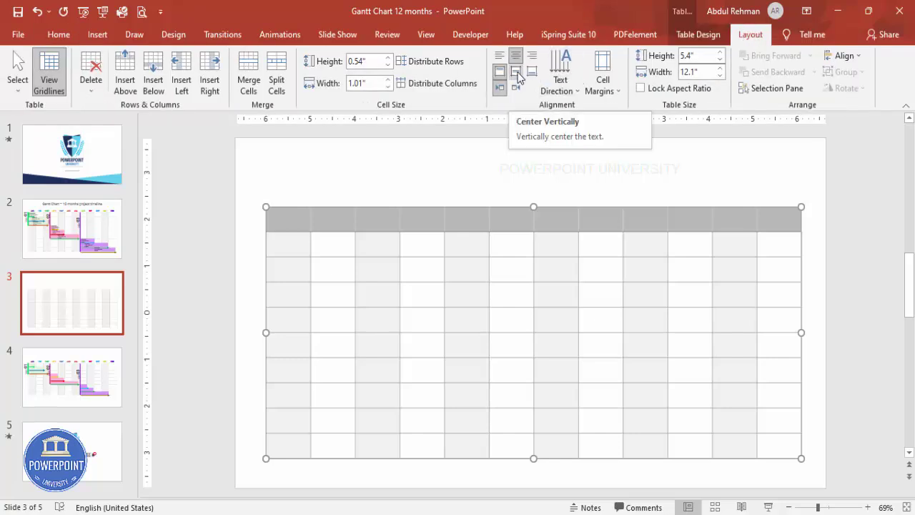
left_click(516, 72)
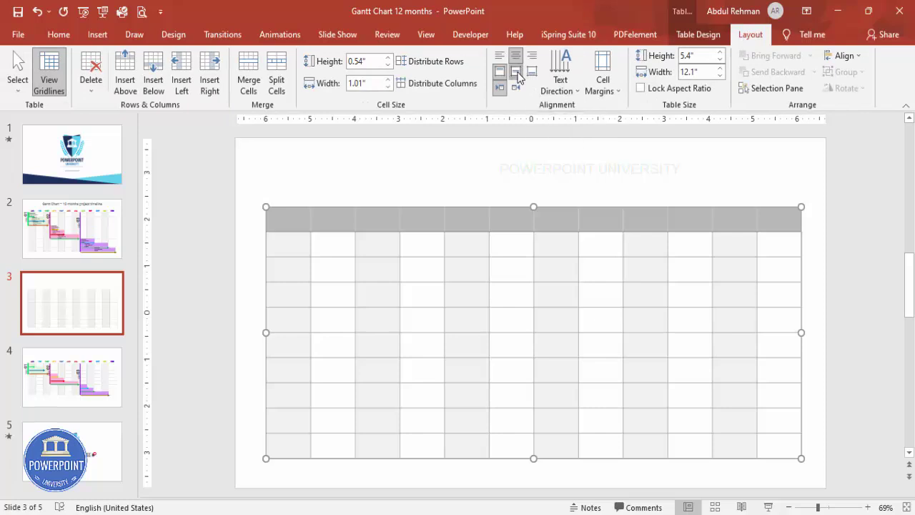
left_click(288, 218)
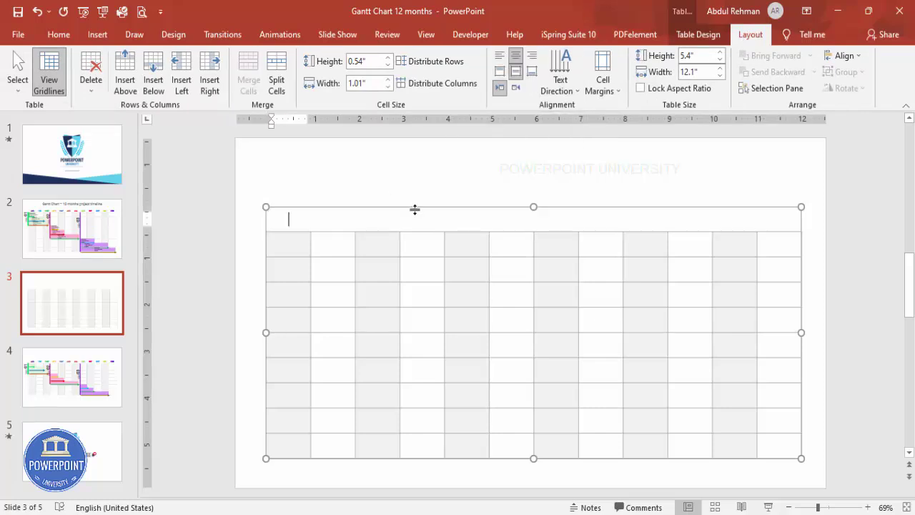
- Type JAN, FEB, MAR, APR, MAY, JUN, JUL, AUG, SEP, OCT, NOV, DEC across the header cells
type("JAN")
key("Tab")
type("FEB")
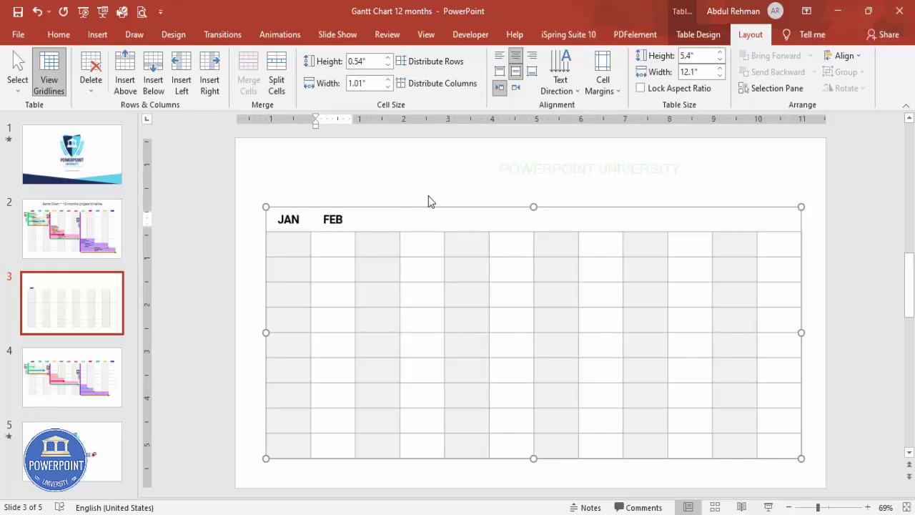
key("Tab")
type("MAR")
key("Tab")
type("APR")
key("Tab")
type("MAY")
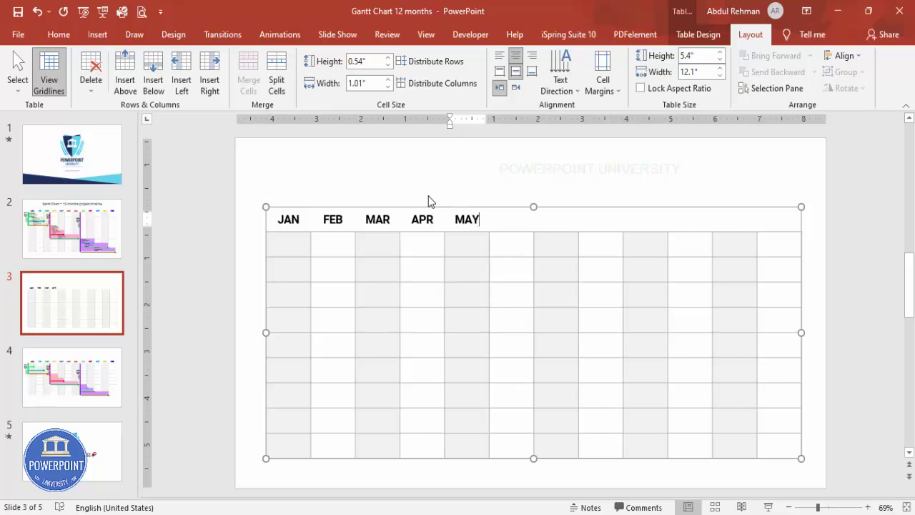
key("Tab")
type("JUN")
key("Tab")
type("JUL")
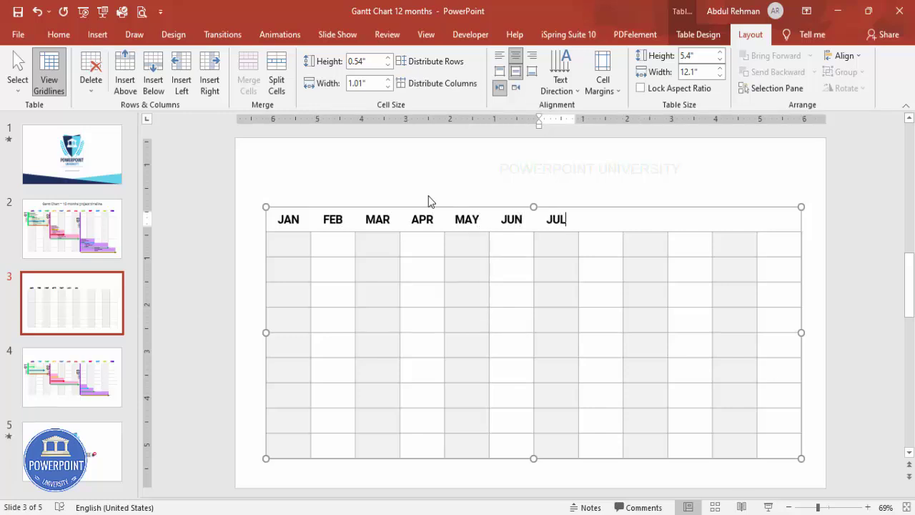
key("Tab")
type("AUG")
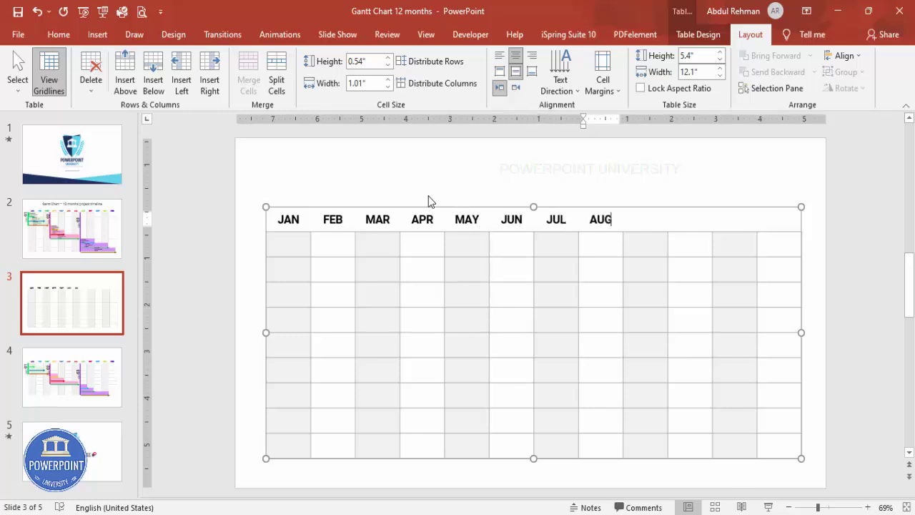
key("Tab")
type("SEP")
key("Tab")
type("OCT")
key("Tab")
type("NOV")
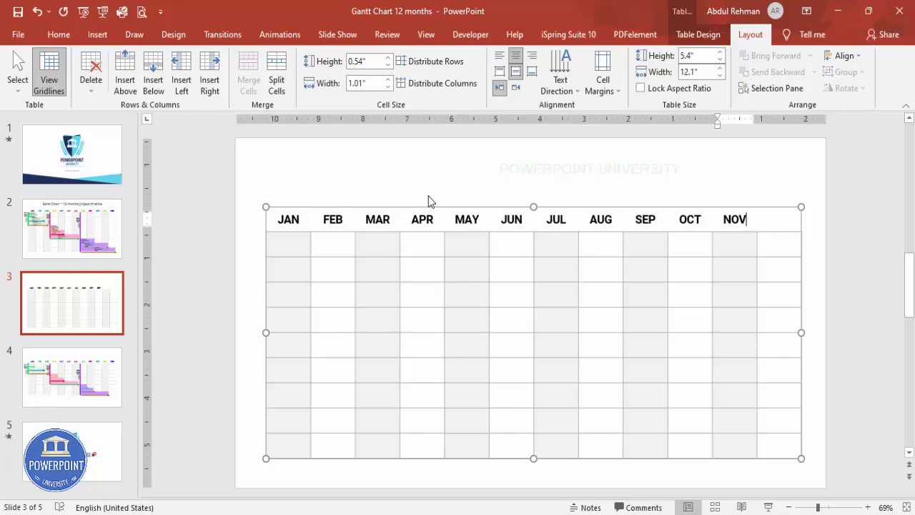
key("Tab")
type("DEC")
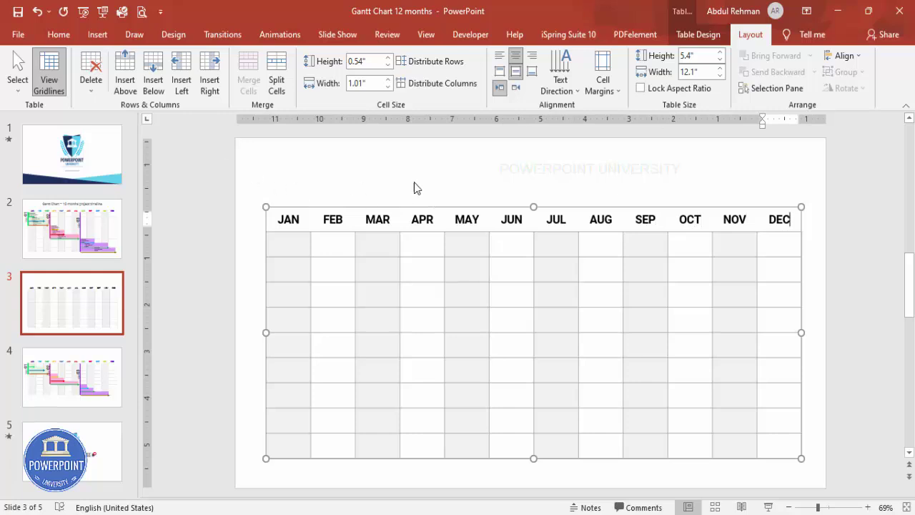
left_click(429, 169)
- Colour the JAN label light blue
left_click(296, 216)
left_click_drag(297, 217, 241, 207)
left_click(67, 39)
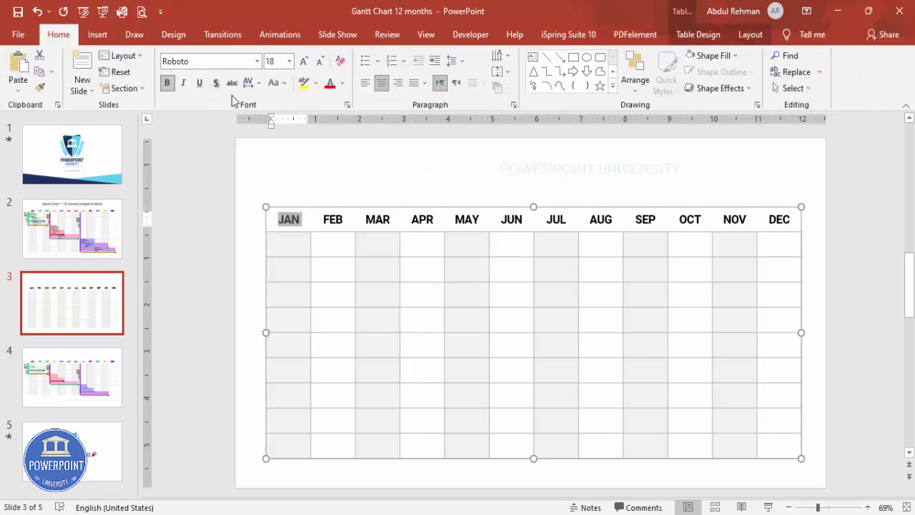
left_click(341, 83)
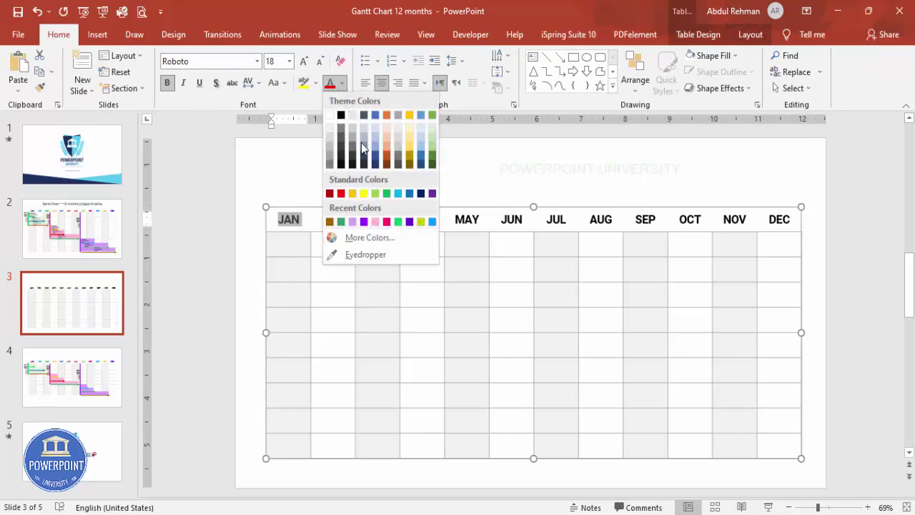
left_click(432, 221)
- Colour the FEB label purple using the recent colour
left_click_drag(345, 219, 324, 220)
left_click(346, 220)
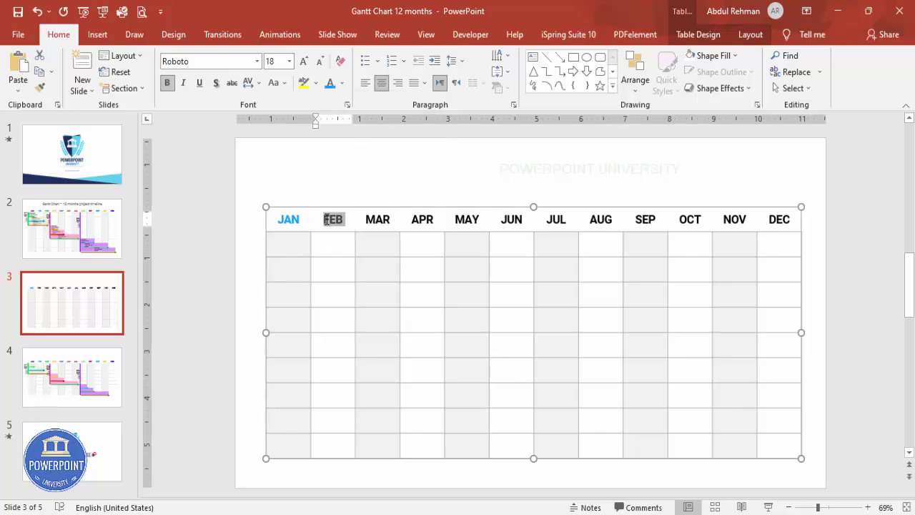
left_click(342, 83)
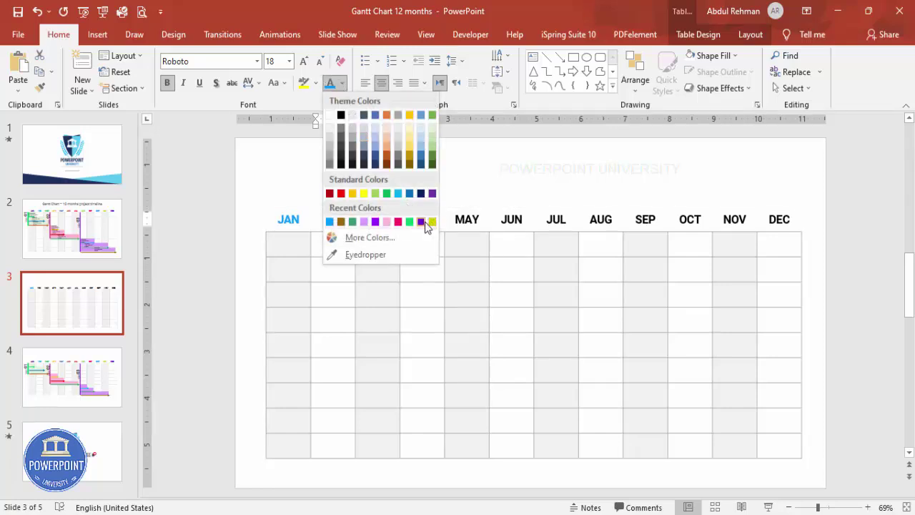
left_click(423, 222)
left_click(398, 179)
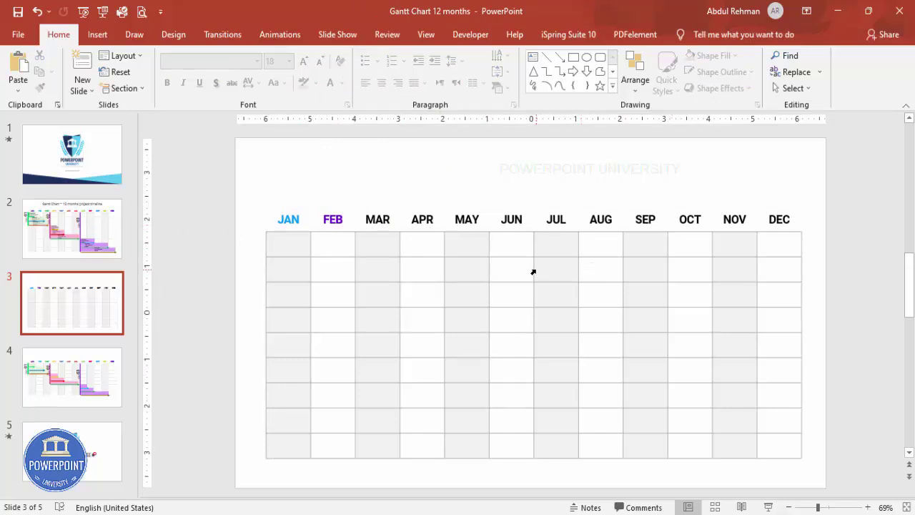
- Remove the inside borders from the JAN column cells below the header
left_click_drag(299, 247, 292, 446)
left_click_drag(387, 239, 377, 448)
left_click_drag(298, 239, 298, 448)
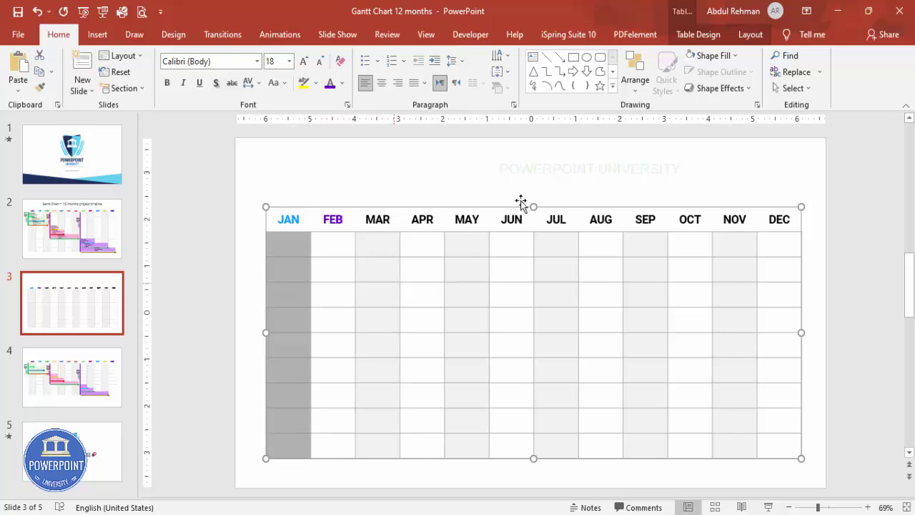
left_click(738, 41)
left_click(707, 36)
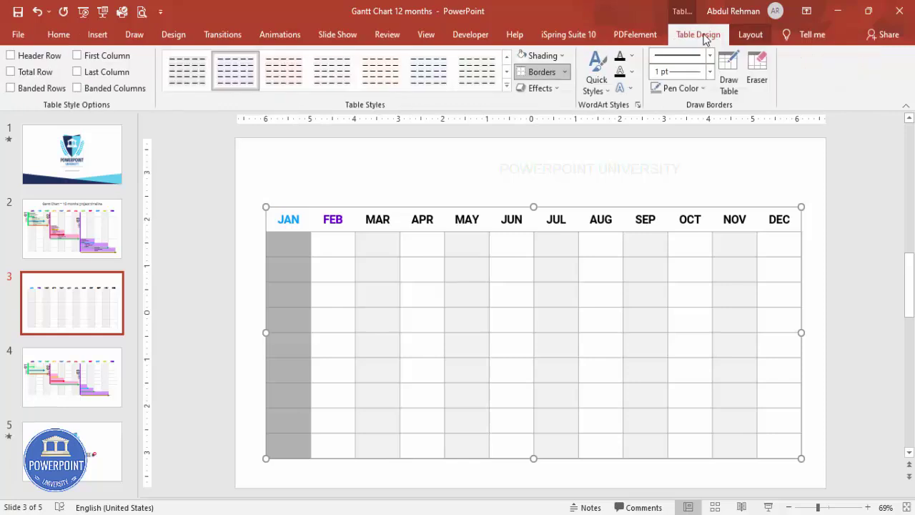
left_click(558, 78)
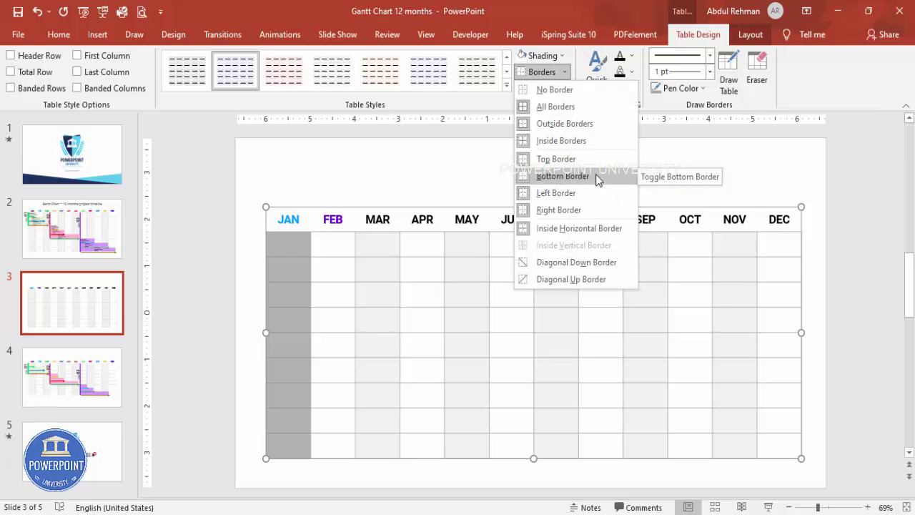
left_click(549, 142)
left_click(447, 166)
- Clear the inner row lines from the MAR, MAY, JUL, SEP and NOV columns
left_click_drag(389, 245, 379, 441)
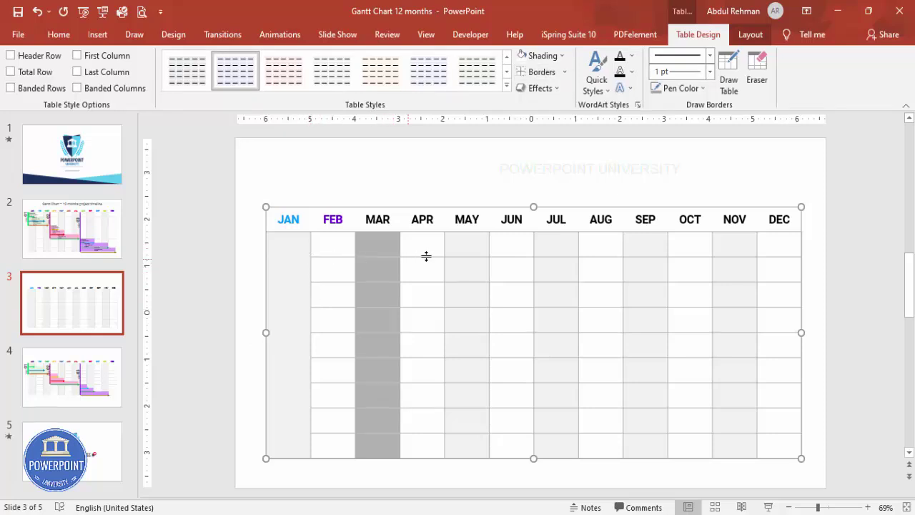
left_click_drag(460, 252, 468, 443)
left_click_drag(555, 250, 565, 445)
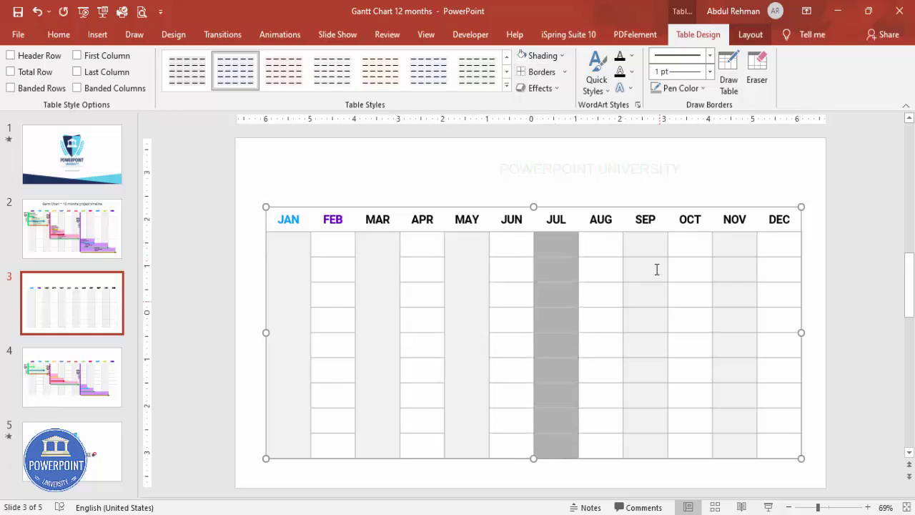
left_click_drag(654, 246, 657, 449)
left_click_drag(734, 245, 726, 442)
left_click(606, 173)
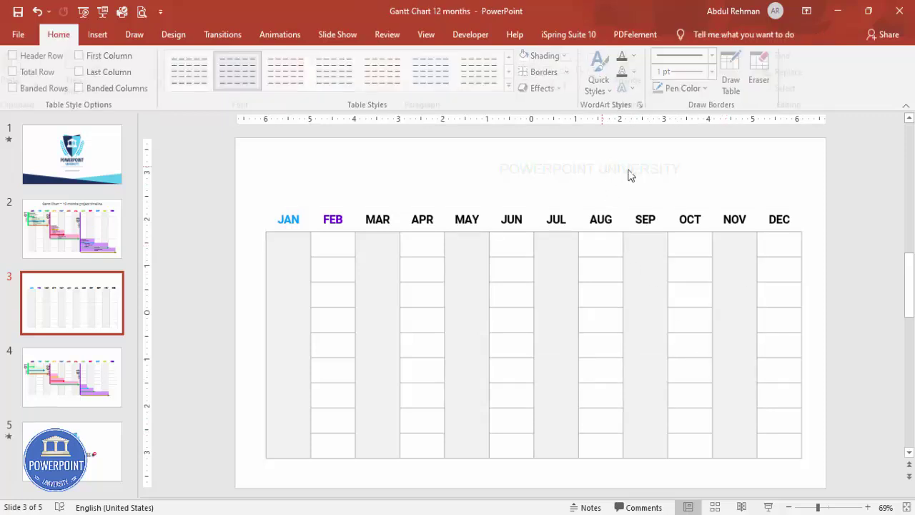